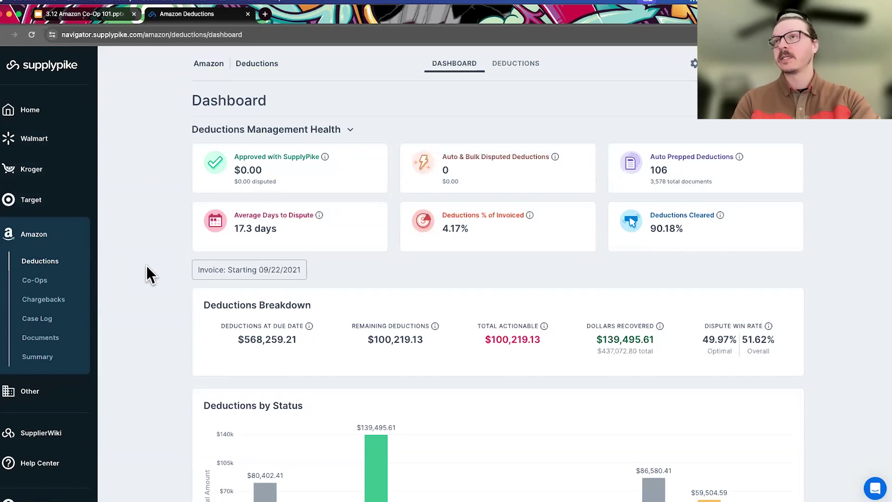
- Review the Amazon deductions dashboard, from the breakdown and status charts through to deductions by line item, type and payee code
scroll(155, 303, "down", 3)
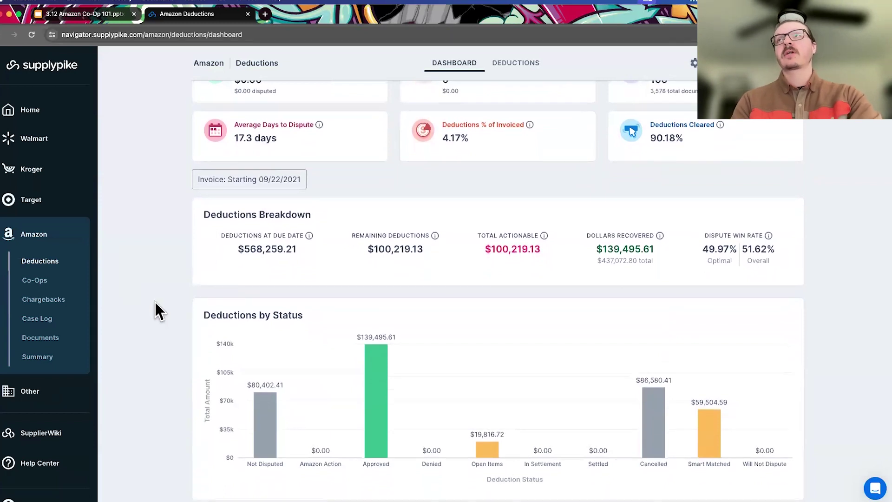
scroll(155, 301, "down", 3)
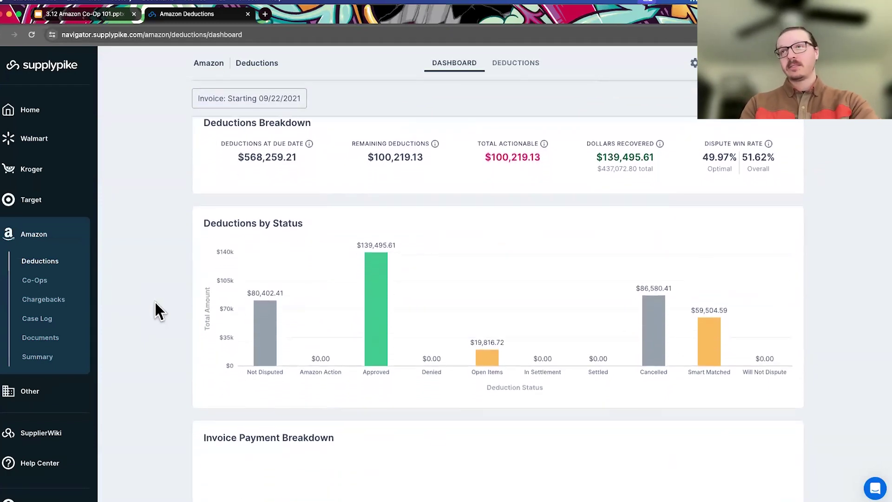
scroll(155, 303, "down", 5)
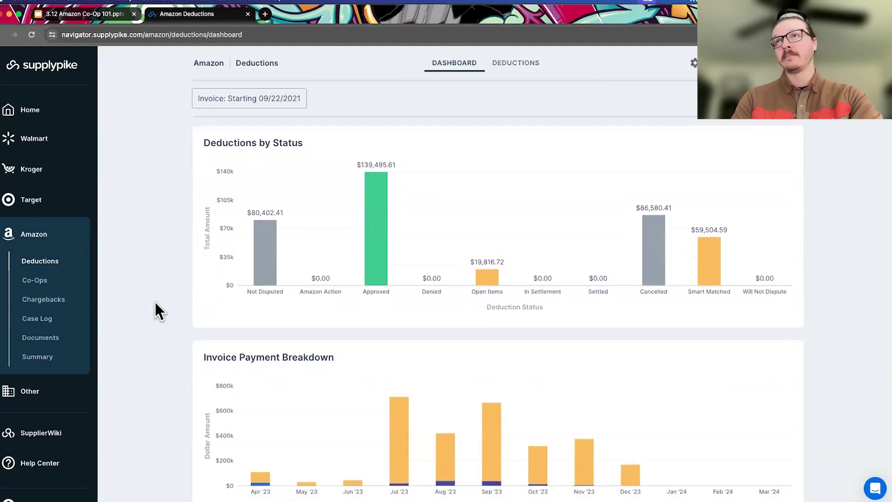
scroll(155, 302, "down", 4)
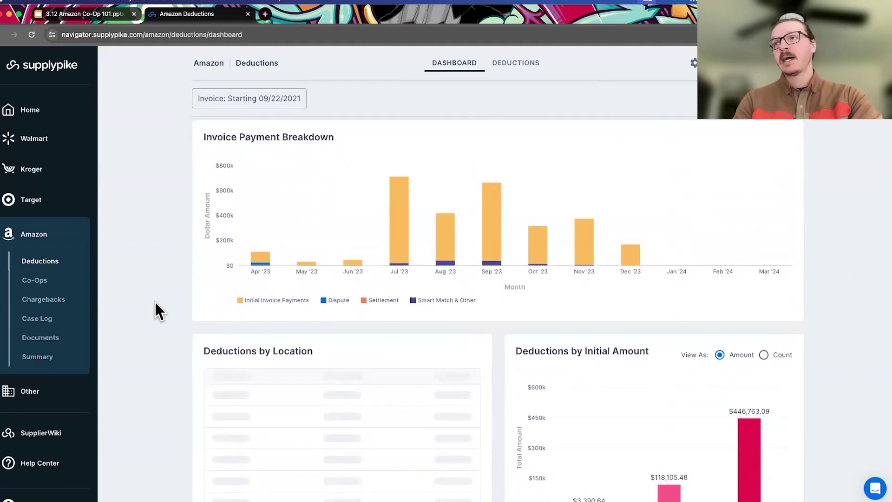
scroll(155, 303, "down", 4)
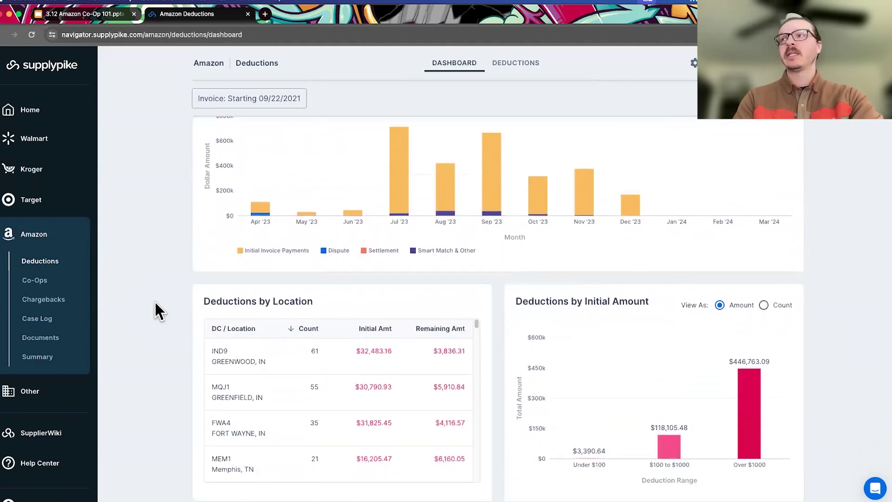
scroll(155, 303, "down", 1)
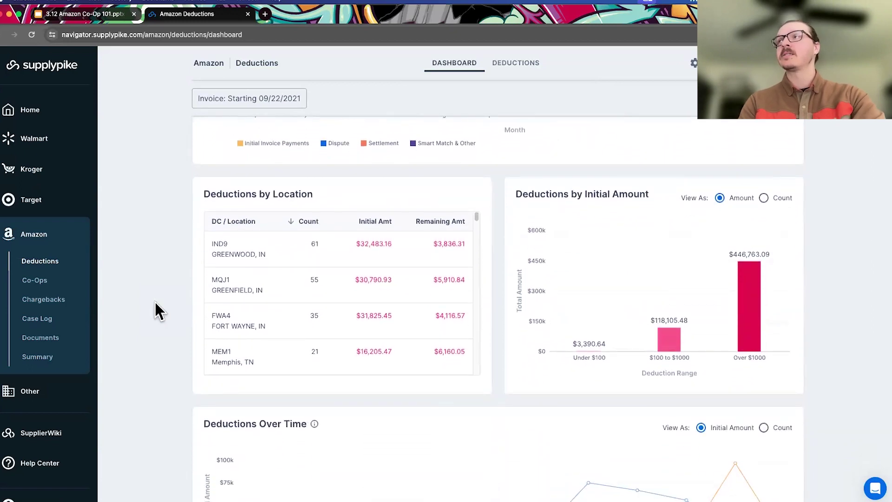
scroll(155, 303, "down", 4)
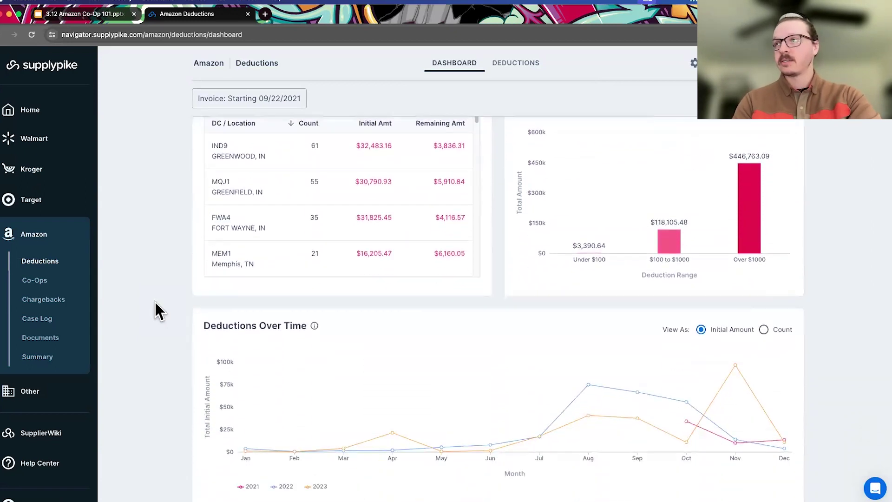
scroll(156, 303, "down", 1)
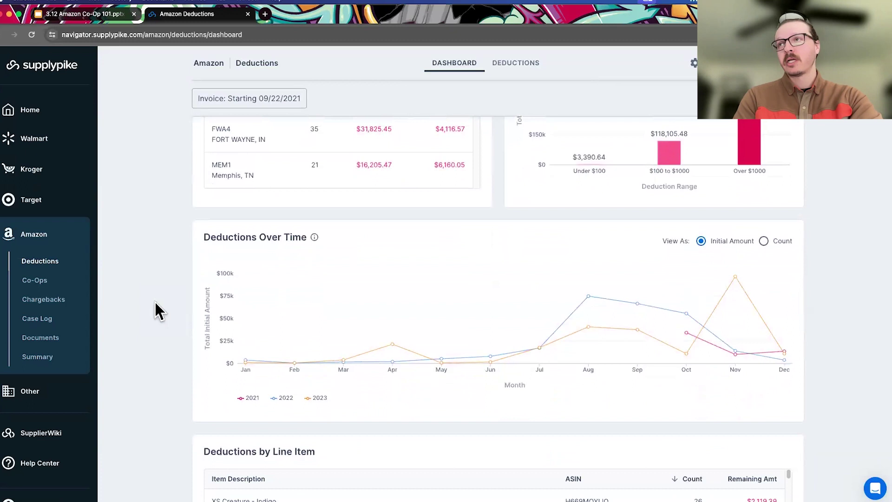
scroll(156, 303, "down", 4)
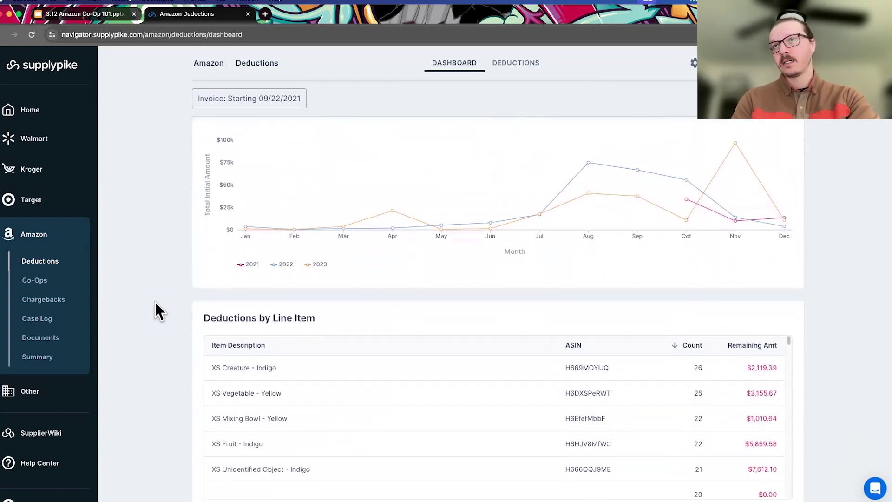
scroll(155, 303, "down", 4)
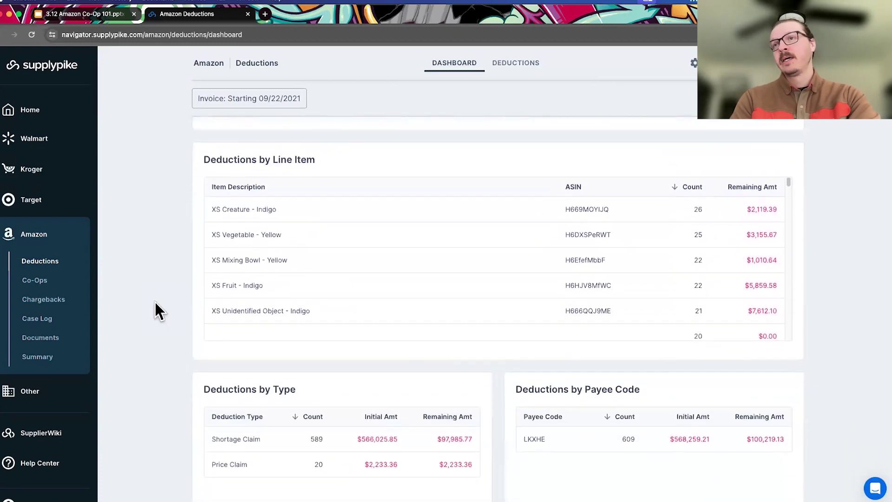
scroll(156, 302, "down", 2)
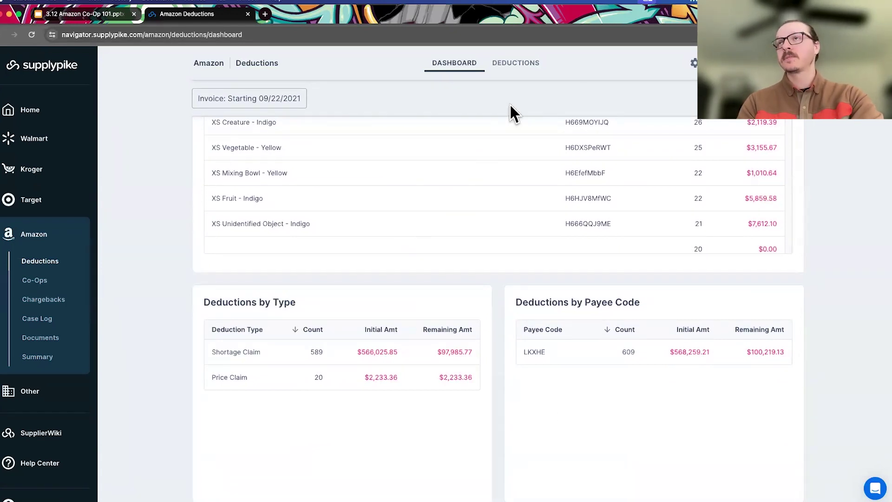
- Open the first shortage claim in the actionable deductions list, review its dispute and invoice details, and return to the list
left_click(516, 65)
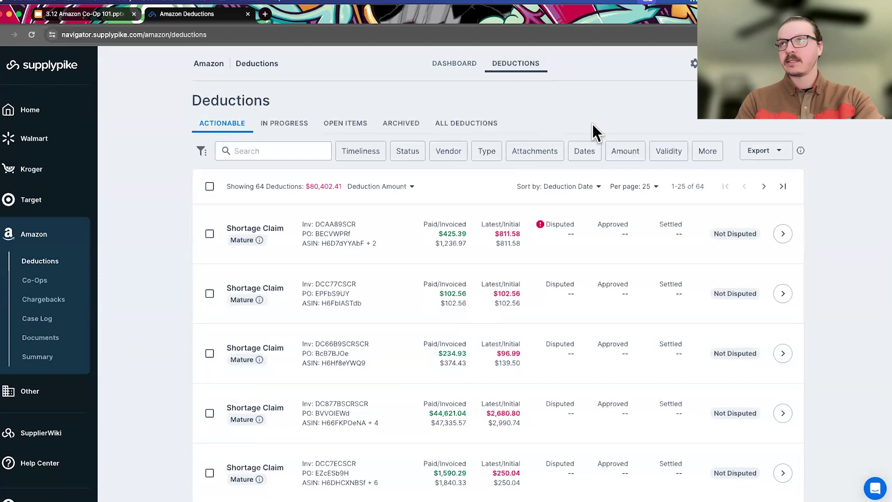
left_click(784, 235)
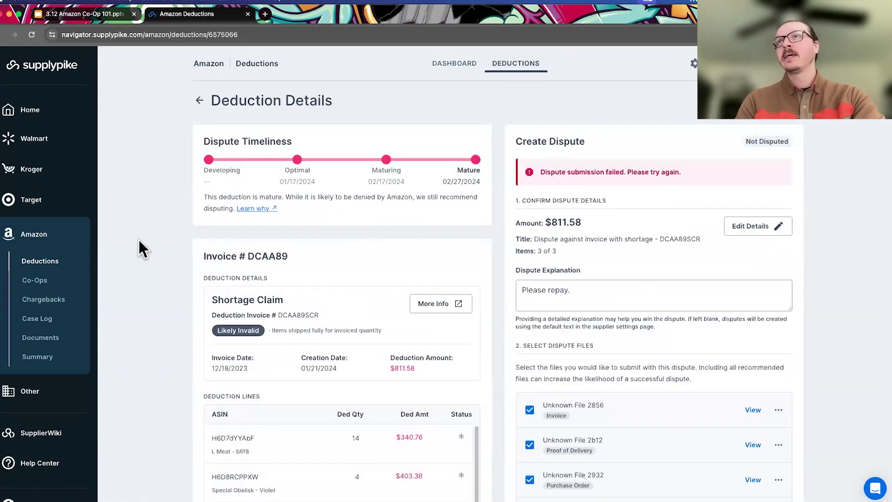
scroll(141, 248, "down", 2)
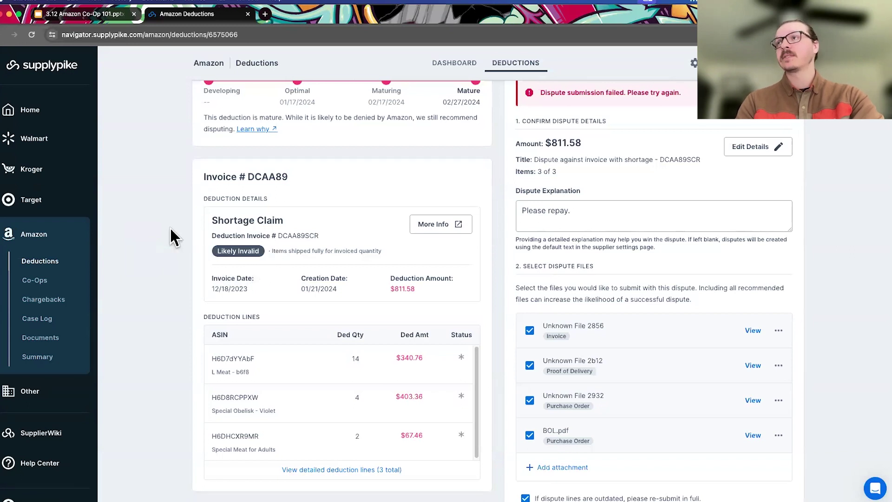
scroll(171, 236, "down", 4)
scroll(170, 229, "down", 5)
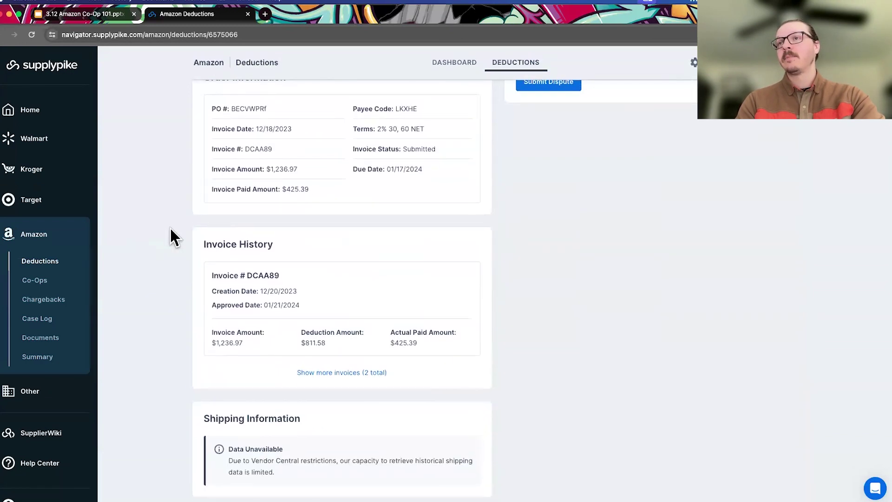
scroll(170, 229, "up", 4)
scroll(170, 227, "up", 7)
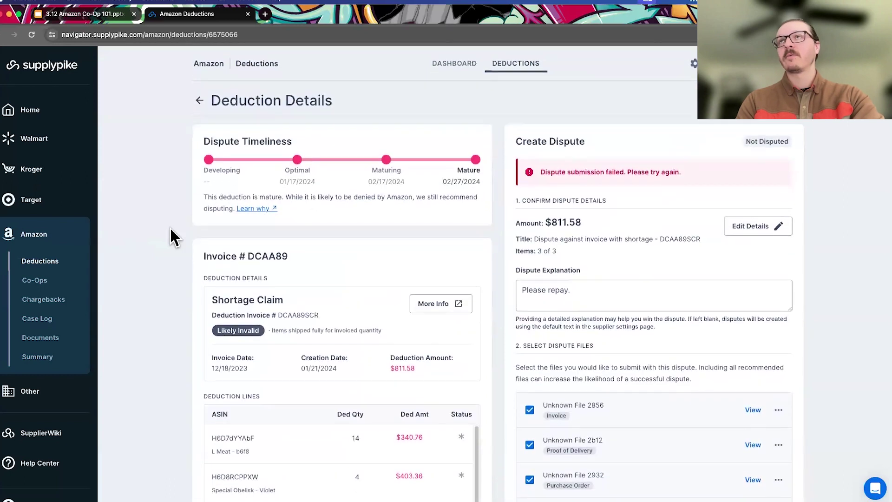
left_click(199, 100)
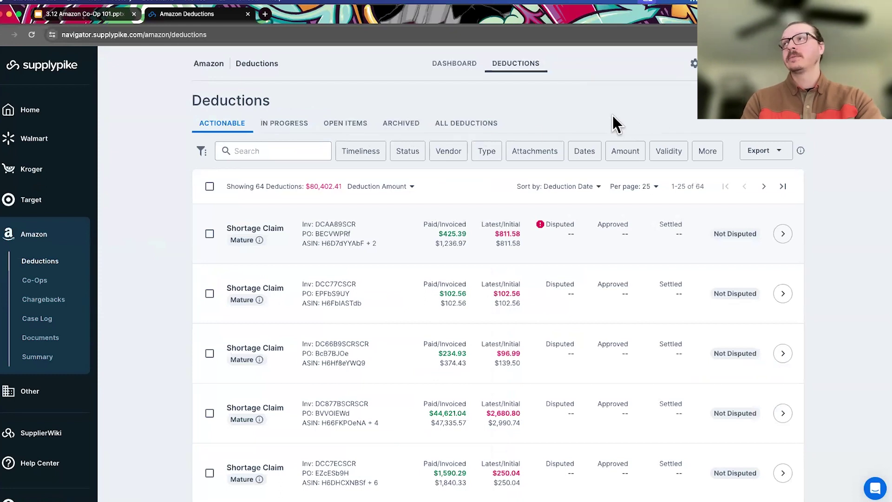
- Show the Amazon Co-Ops not-disputed invoices and filter them by validity to Likely Invalid
left_click(44, 283)
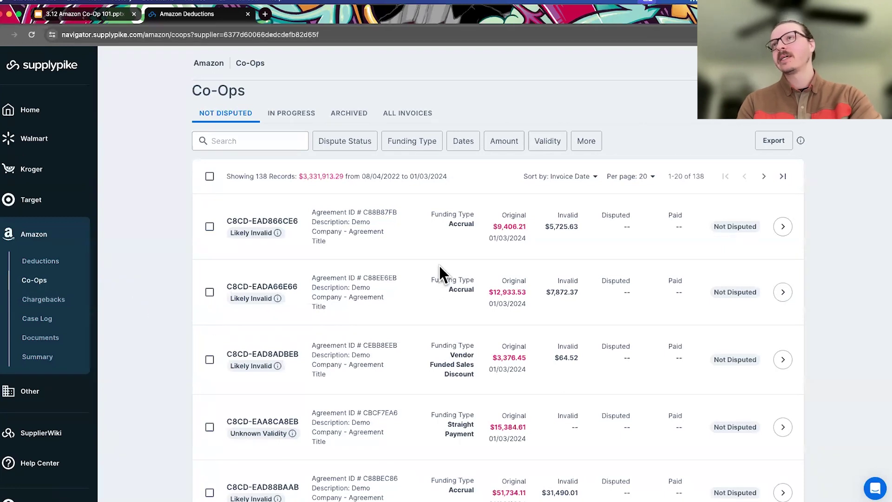
left_click(556, 145)
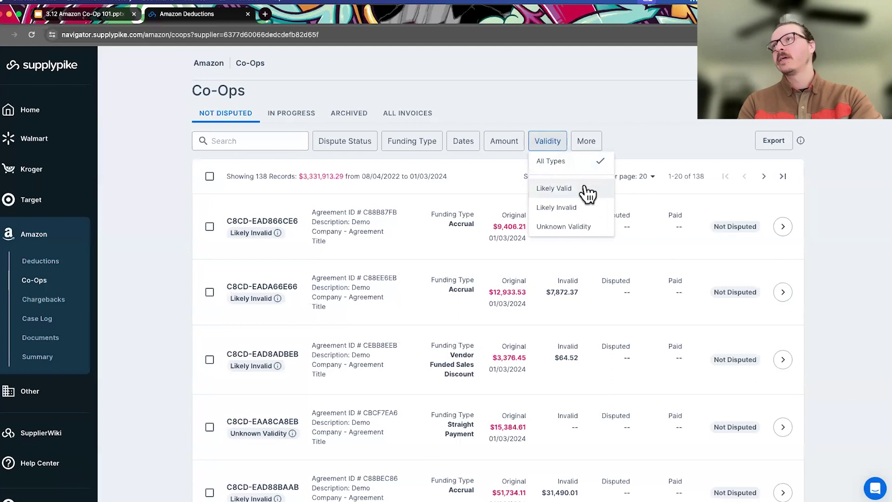
left_click(588, 209)
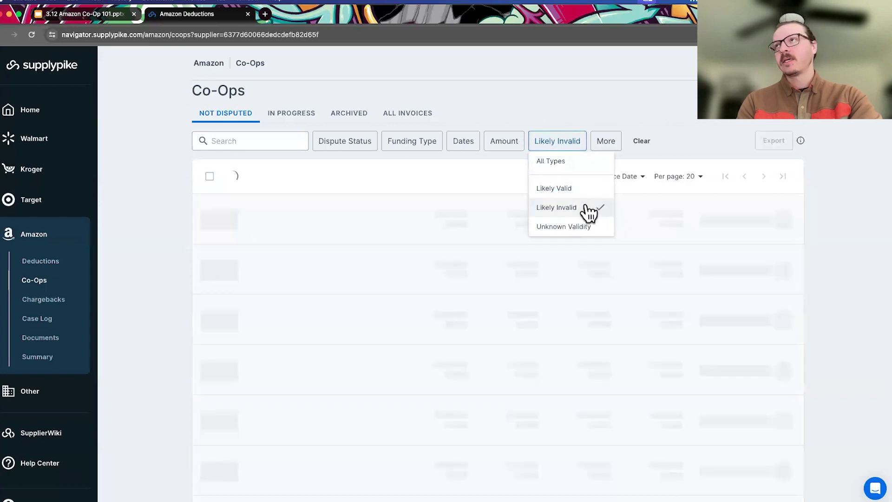
left_click(149, 277)
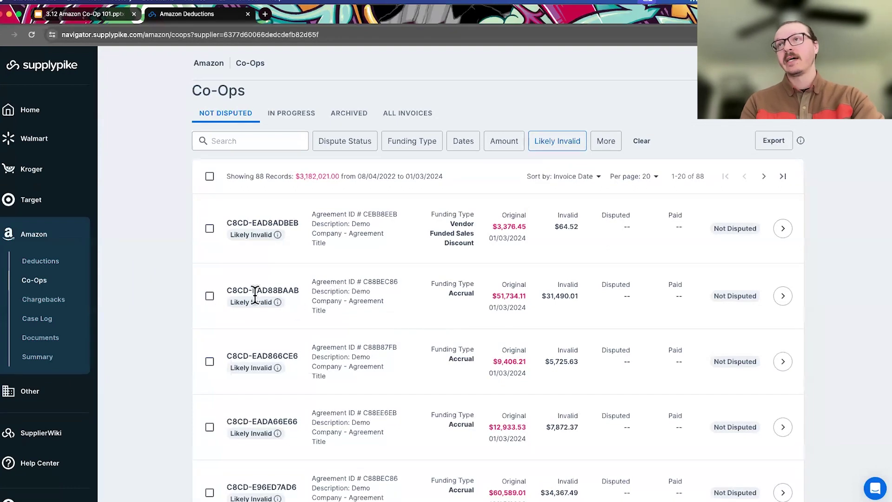
mouse_move(278, 303)
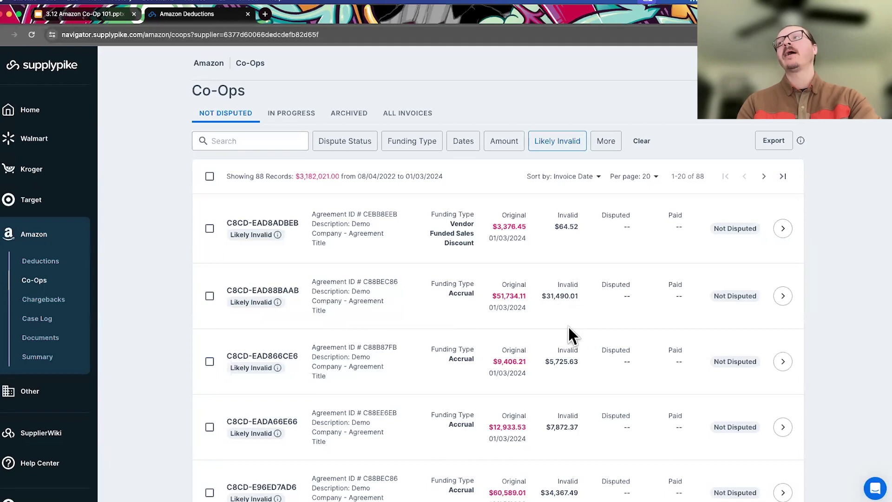
- Open the Accrual co-op invoice with $31,490.01 invalid and examine the expanded rows of its backup report analysis
left_click(782, 298)
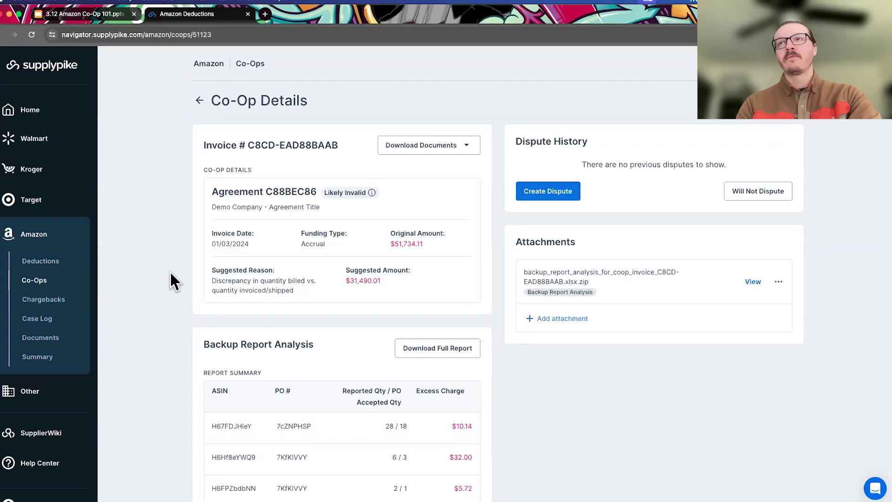
scroll(170, 273, "down", 2)
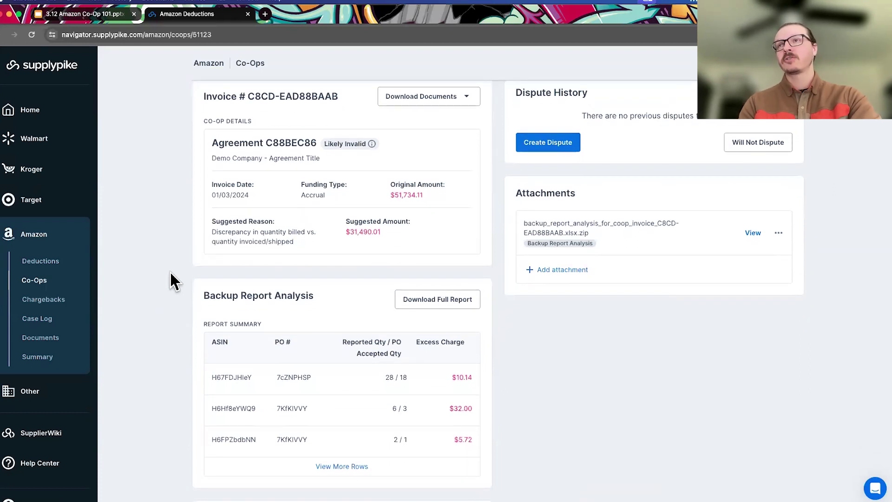
left_click(342, 466)
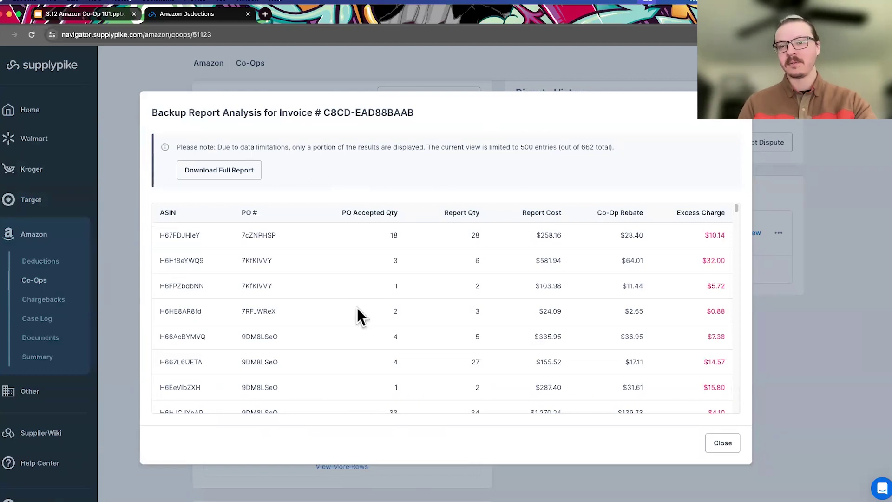
left_click(732, 119)
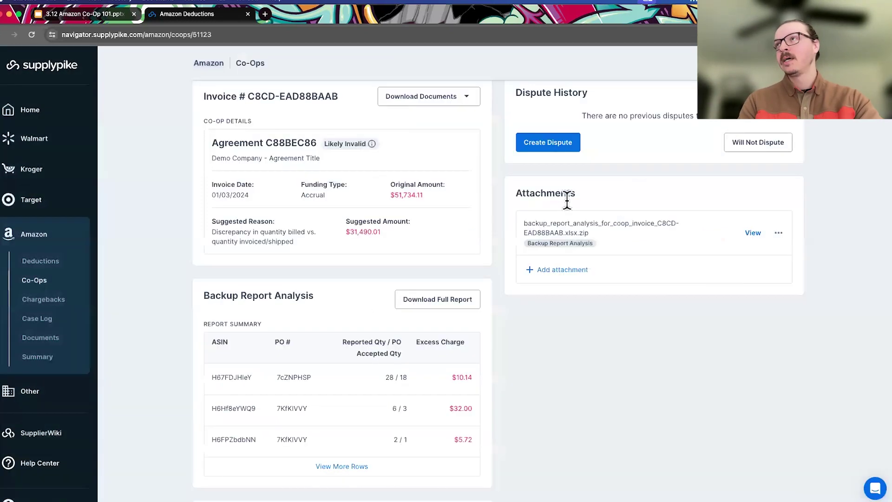
scroll(497, 210, "up", 2)
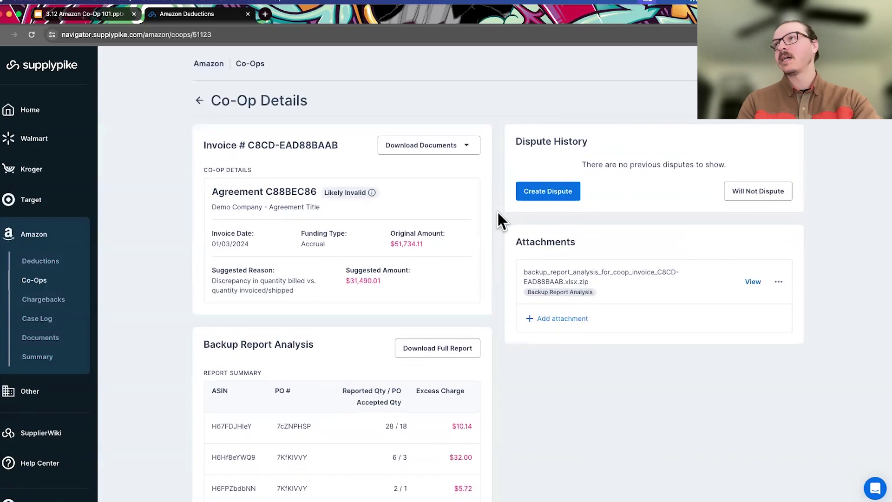
- Open a new dispute for this co-op invoice, review its details and attachments, and return to the Co-Ops list without submitting
left_click(550, 194)
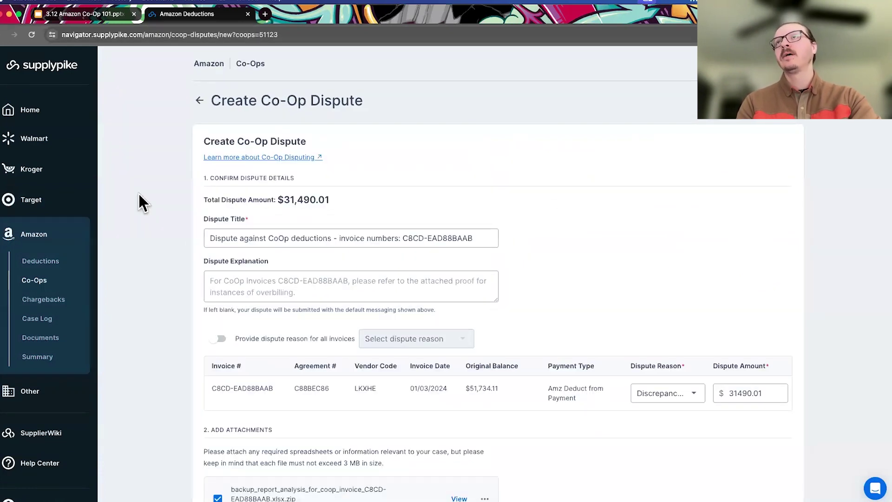
scroll(142, 202, "down", 2)
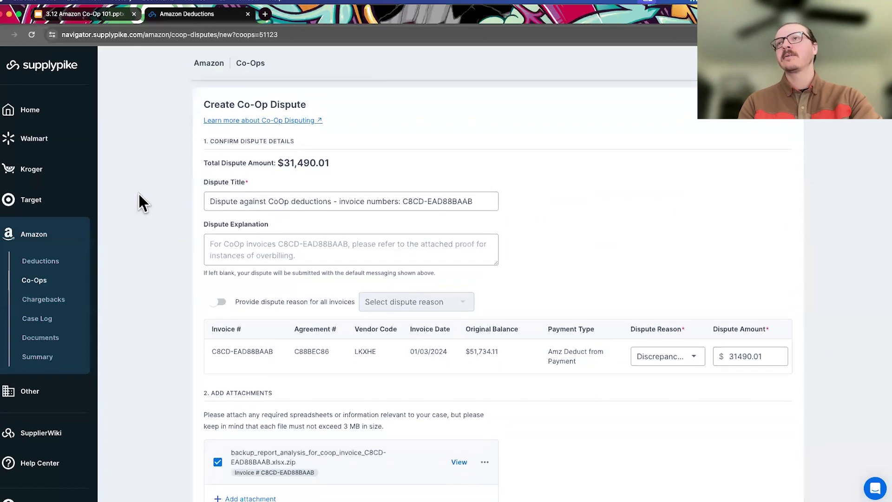
scroll(140, 199, "down", 1)
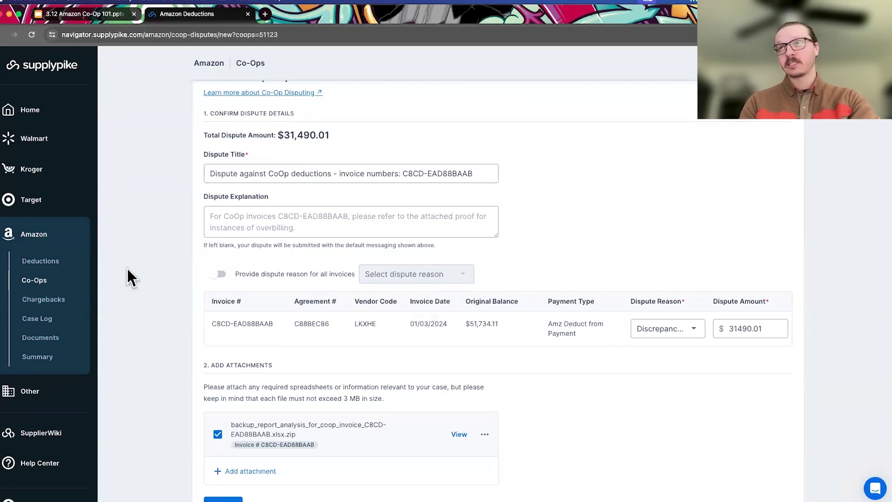
scroll(145, 261, "down", 1)
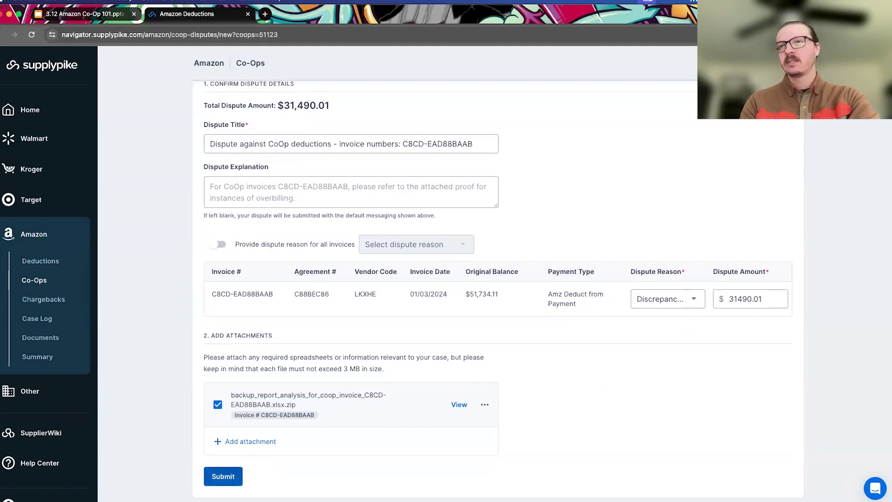
scroll(164, 326, "up", 3)
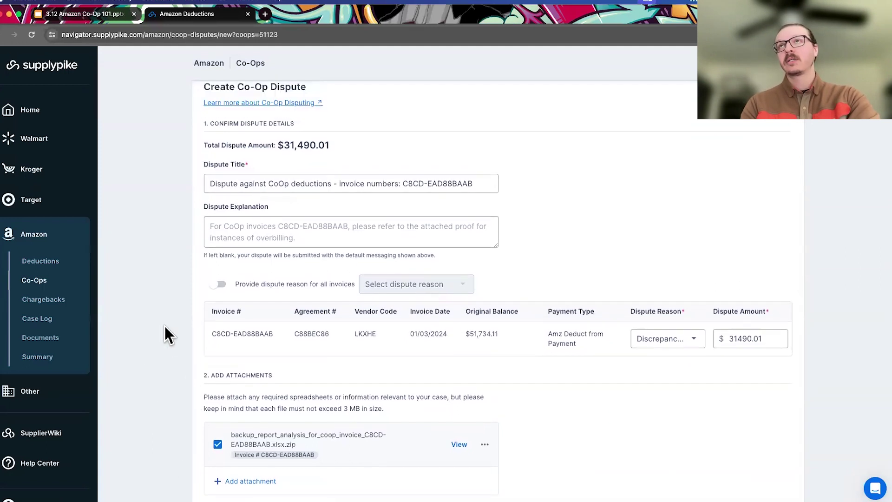
left_click(199, 104)
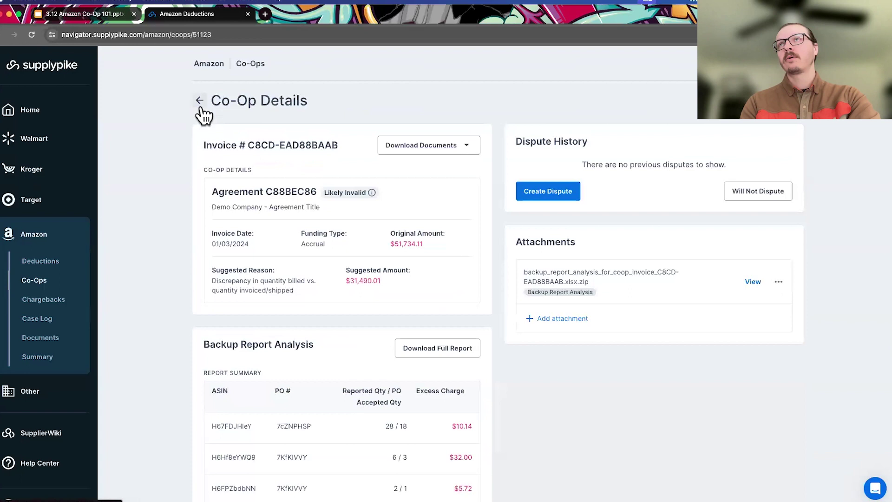
left_click(200, 106)
- Select all co-op records on the page for a bulk dispute, and clear the selection again
left_click(210, 186)
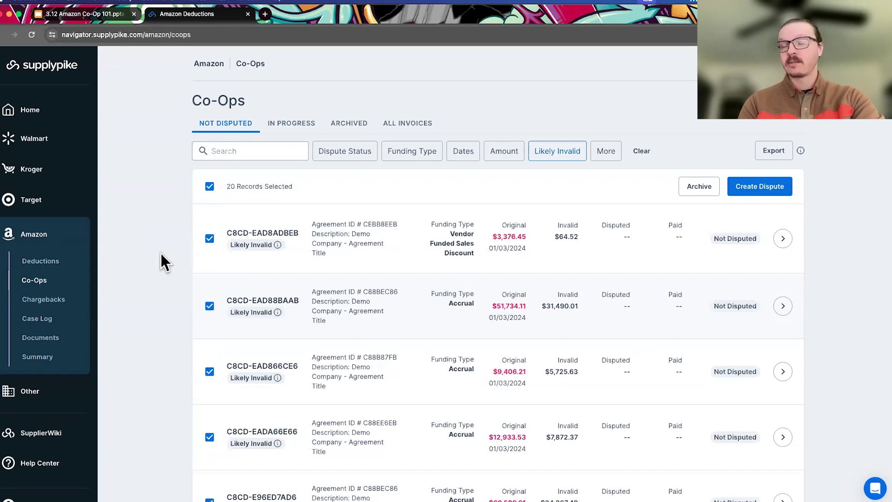
left_click(210, 187)
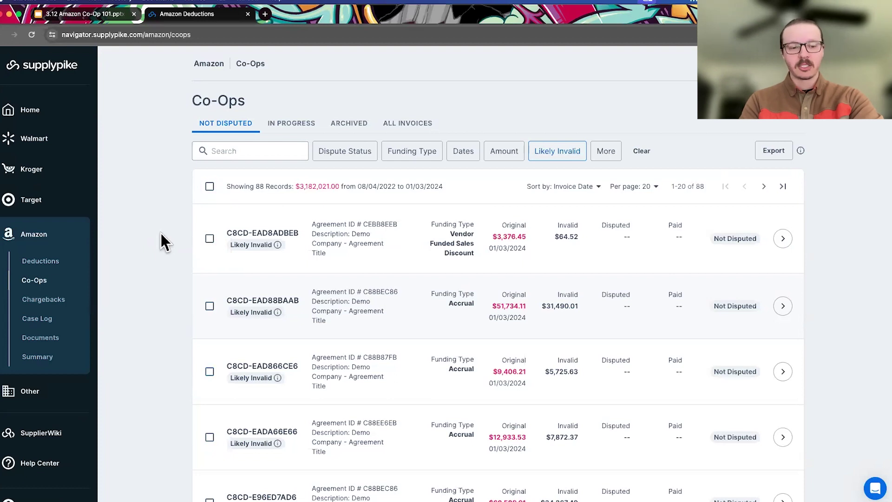